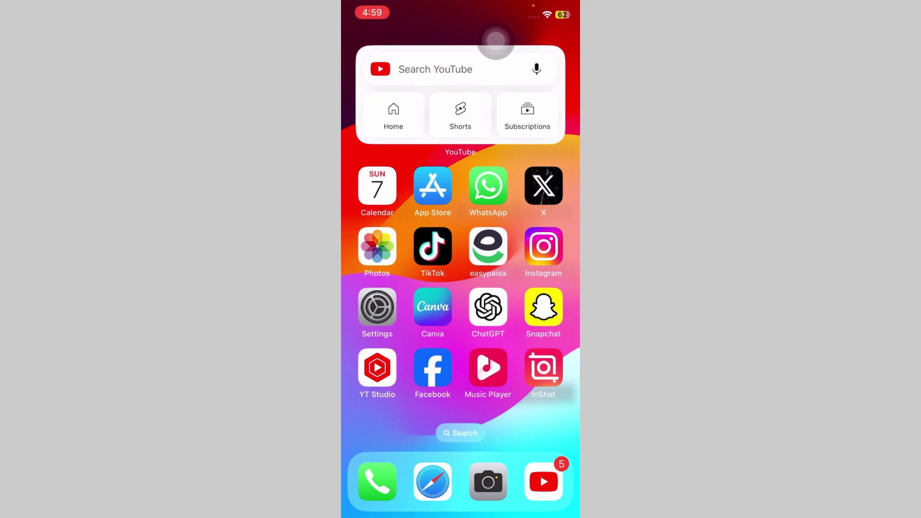
Run General > Software Update and confirm iOS 17.2.1 is already up to date.
{"action": "left_click", "coordinate": [377, 308]}
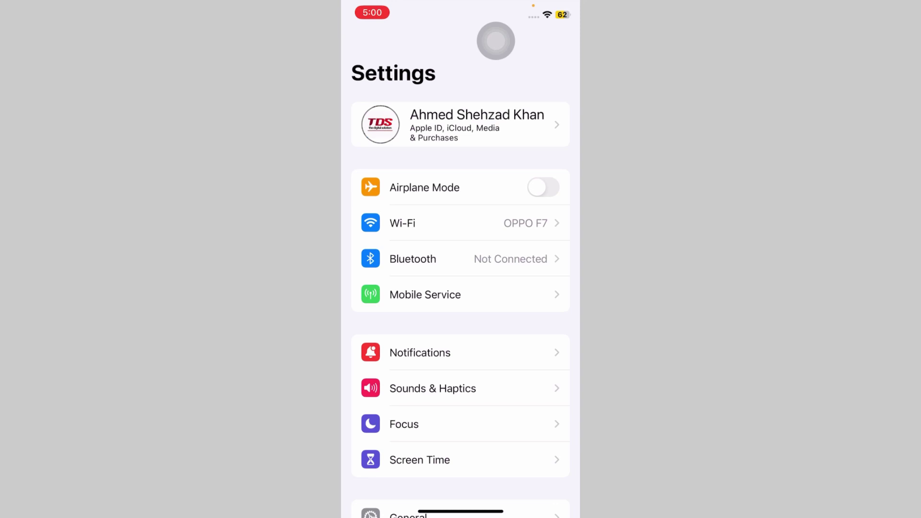
{"action": "scroll", "coordinate": [461, 288], "scroll_direction": "down", "scroll_amount": 3}
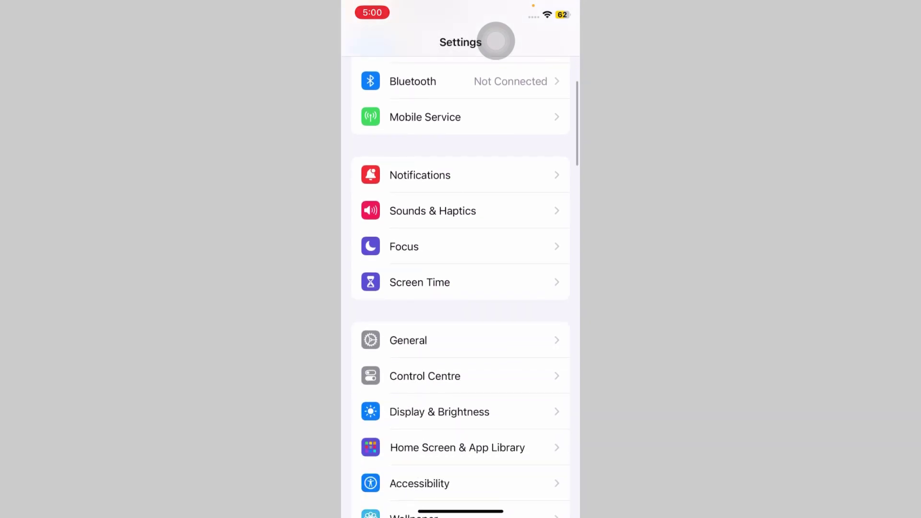
{"action": "left_click", "coordinate": [460, 340]}
{"action": "left_click", "coordinate": [461, 121]}
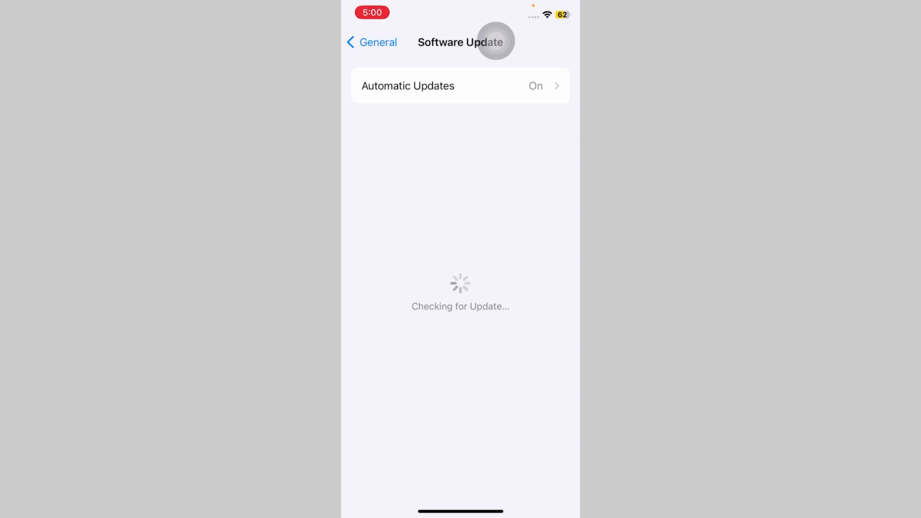
{"action": "left_click", "coordinate": [372, 42]}
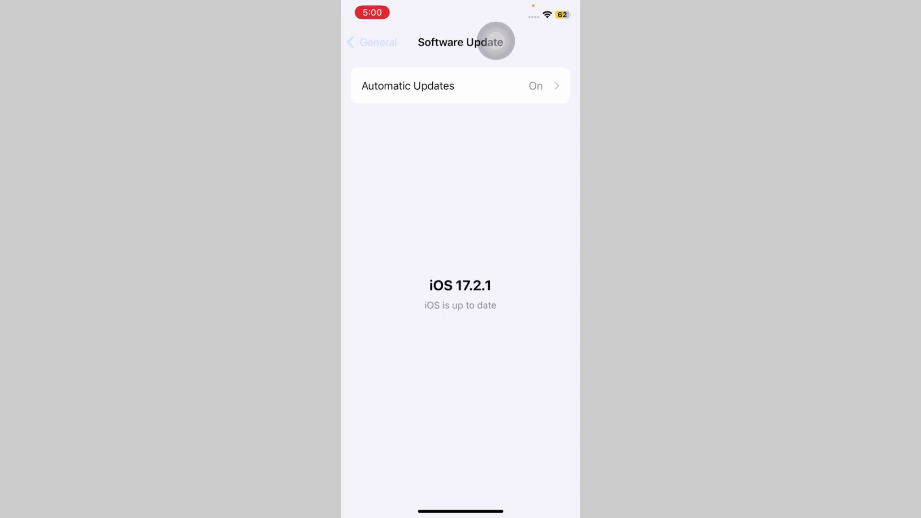
{"action": "scroll", "coordinate": [461, 288], "scroll_direction": "down", "scroll_amount": 3}
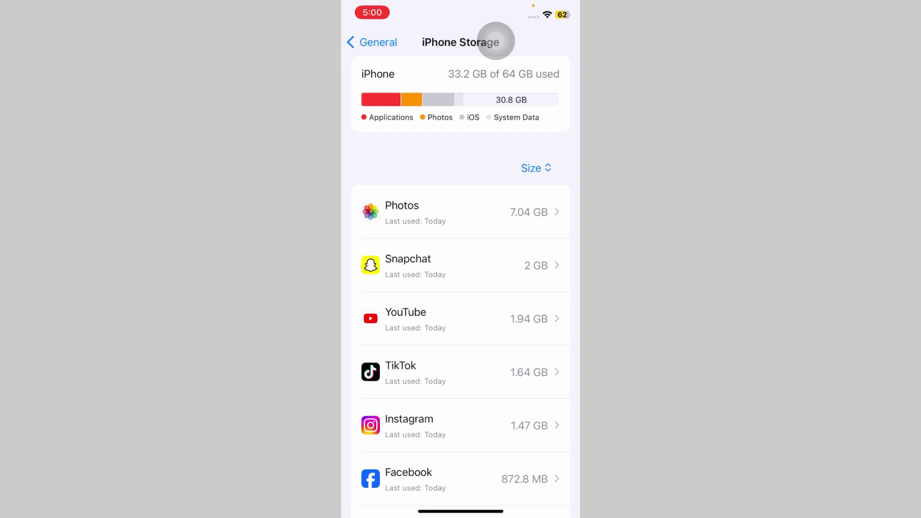
{"action": "scroll", "coordinate": [461, 288], "scroll_direction": "up", "scroll_amount": 2}
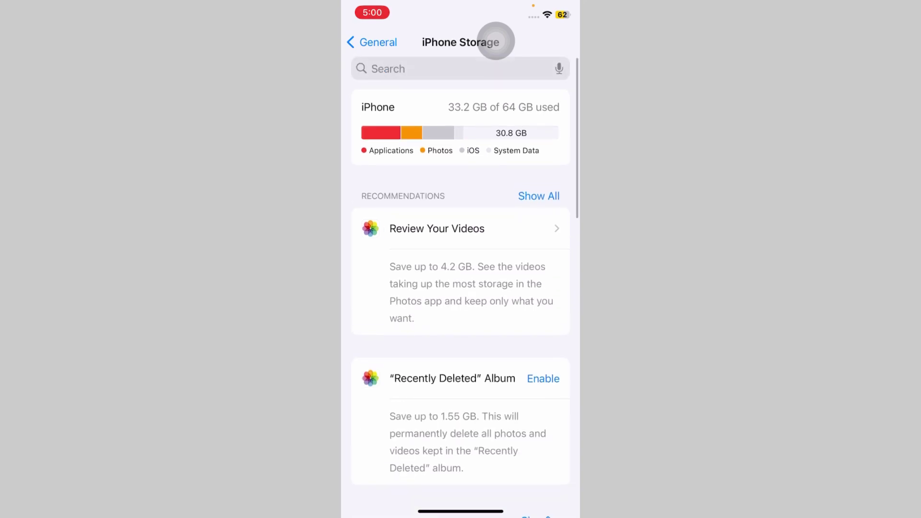
Search iPhone Storage for WhatsApp and view its 706.1 MB storage details.
{"action": "left_click", "coordinate": [403, 68]}
{"action": "type", "text": "Wh"}
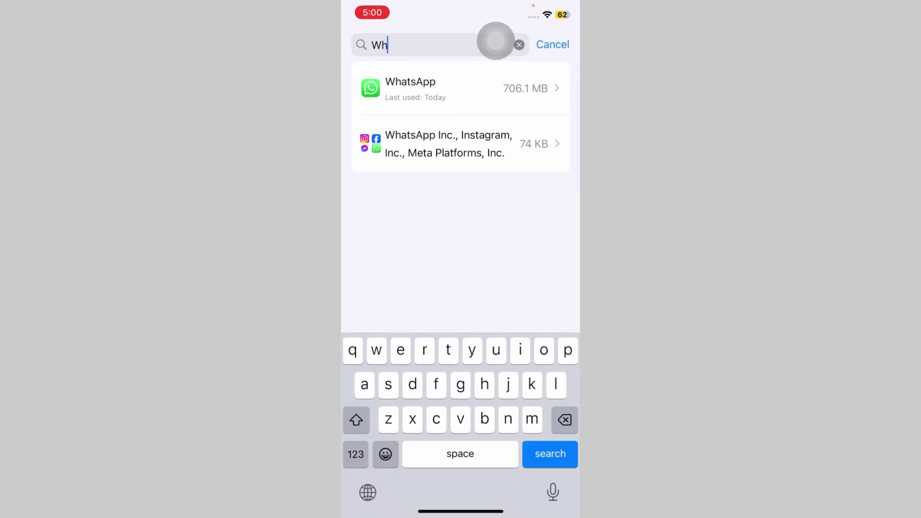
{"action": "left_click", "coordinate": [432, 87]}
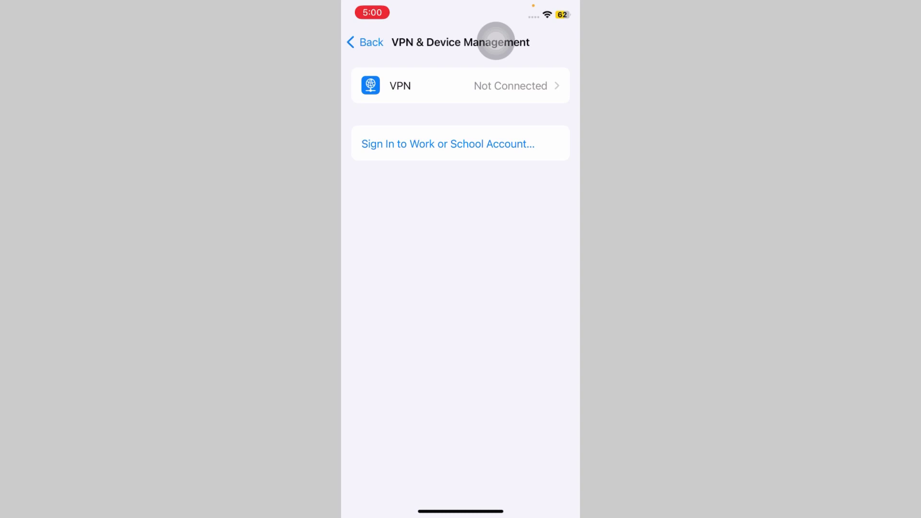
{"action": "scroll", "coordinate": [495, 41], "scroll_direction": "left", "scroll_amount": 3}
{"action": "scroll", "coordinate": [496, 40], "scroll_direction": "down", "scroll_amount": 2}
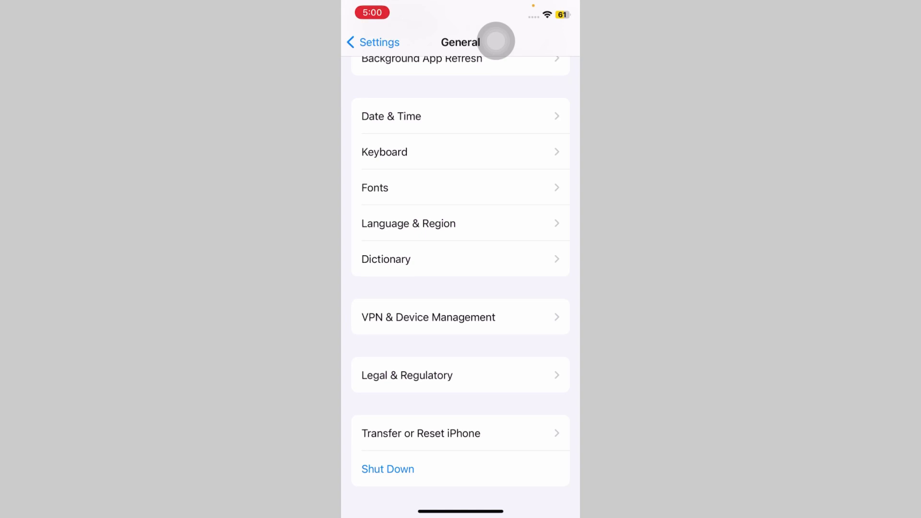
View the Reset options under Transfer or Reset iPhone, then exit Settings untouched.
{"action": "left_click", "coordinate": [421, 433]}
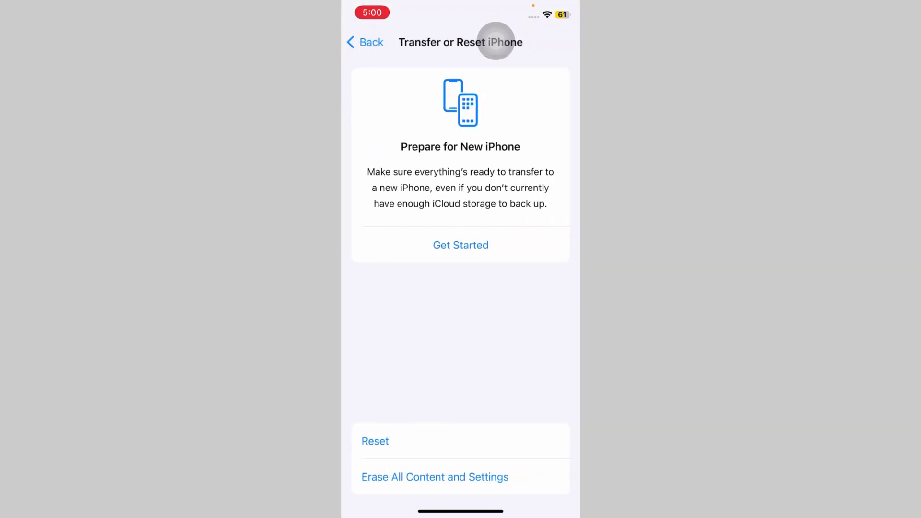
{"action": "left_click", "coordinate": [375, 441]}
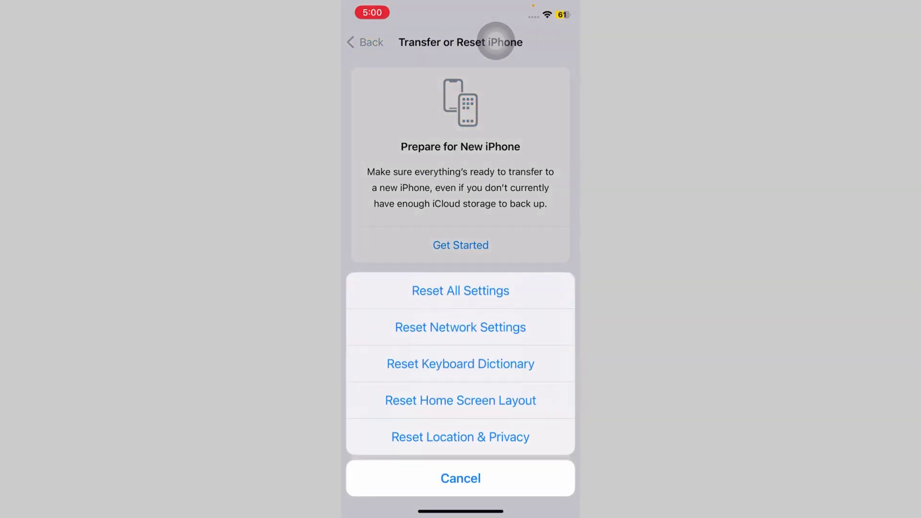
{"action": "left_click_drag", "start_coordinate": [460, 511], "coordinate": [461, 325]}
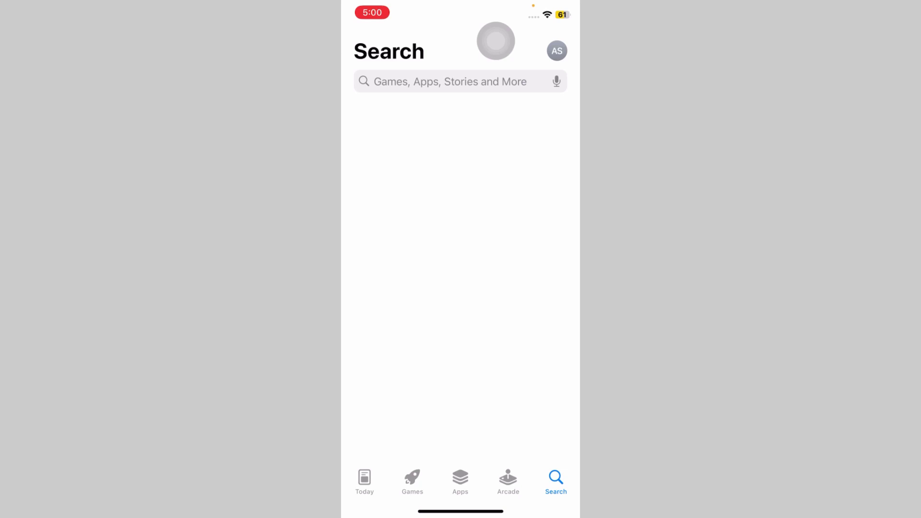
{"action": "type", "text": "wha"}
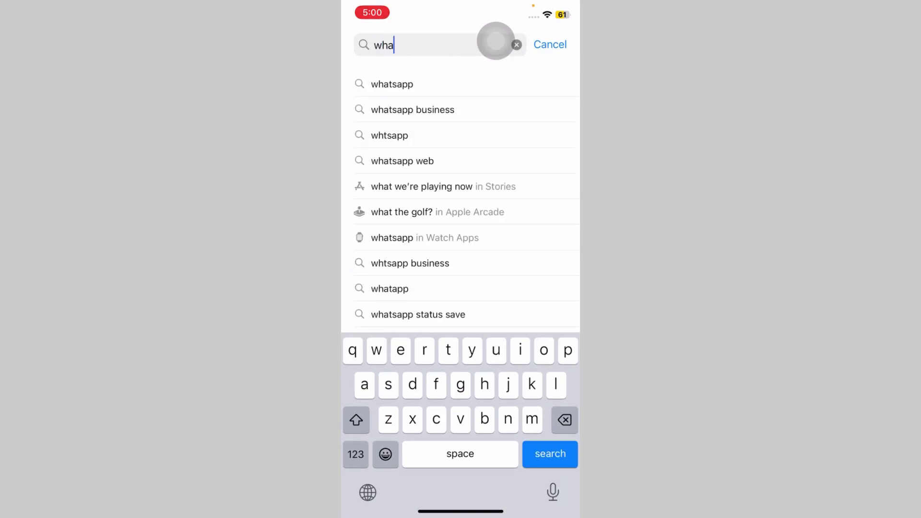
Find WhatsApp Messenger in the App Store, see it shows Open, then exit.
{"action": "left_click", "coordinate": [389, 83]}
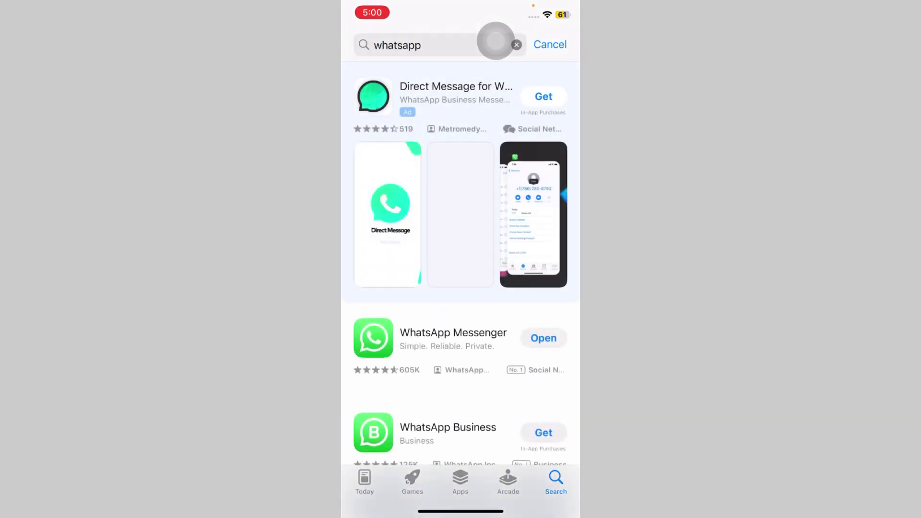
{"action": "left_click", "coordinate": [453, 339]}
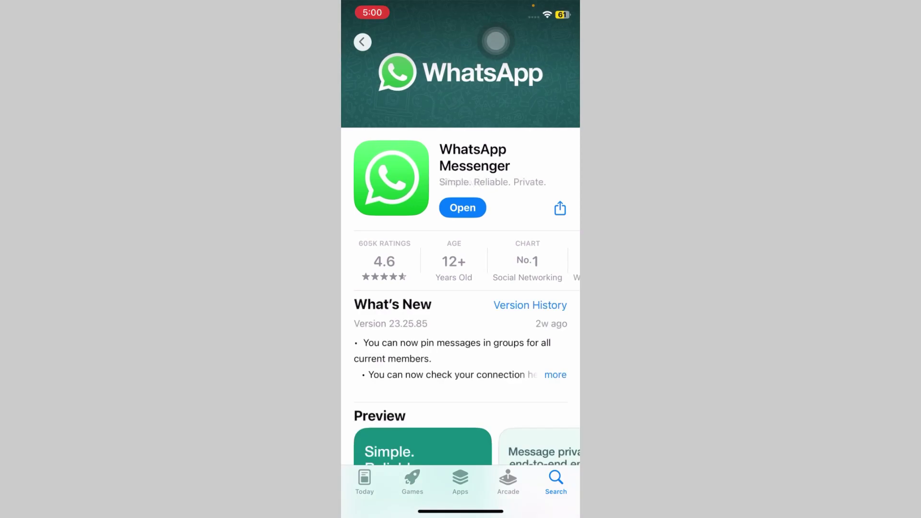
{"action": "left_click_drag", "start_coordinate": [461, 510], "coordinate": [461, 324]}
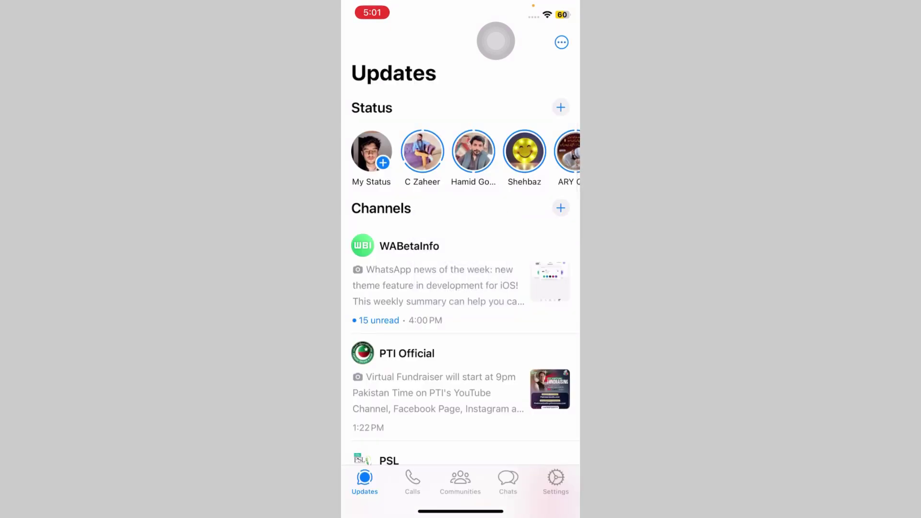
Turn off Use Less Data for Calls in WhatsApp's Storage and Data settings.
{"action": "left_click", "coordinate": [556, 482]}
{"action": "scroll", "coordinate": [460, 288], "scroll_direction": "down", "scroll_amount": 3}
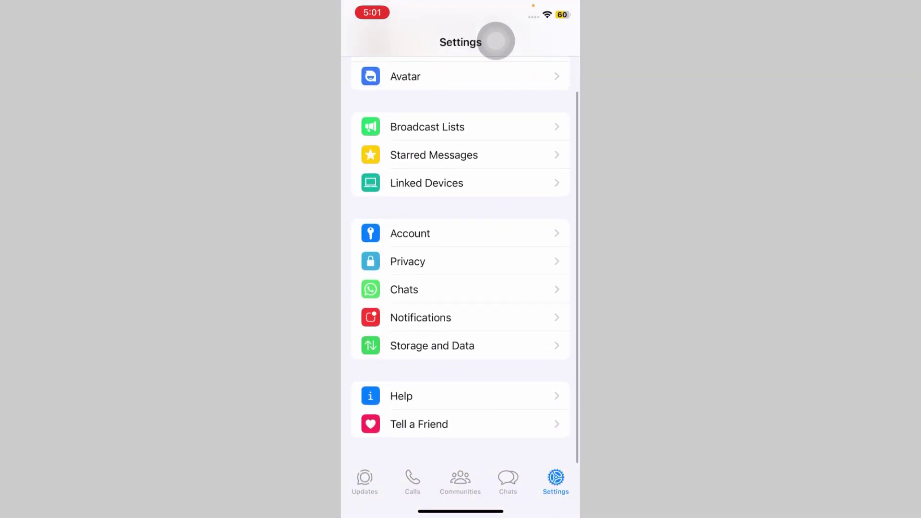
{"action": "left_click", "coordinate": [432, 350]}
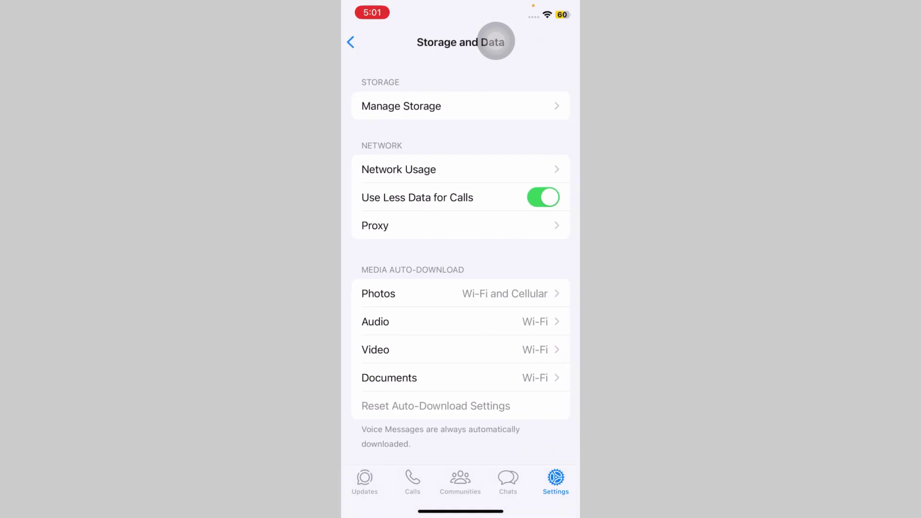
{"action": "left_click", "coordinate": [543, 197]}
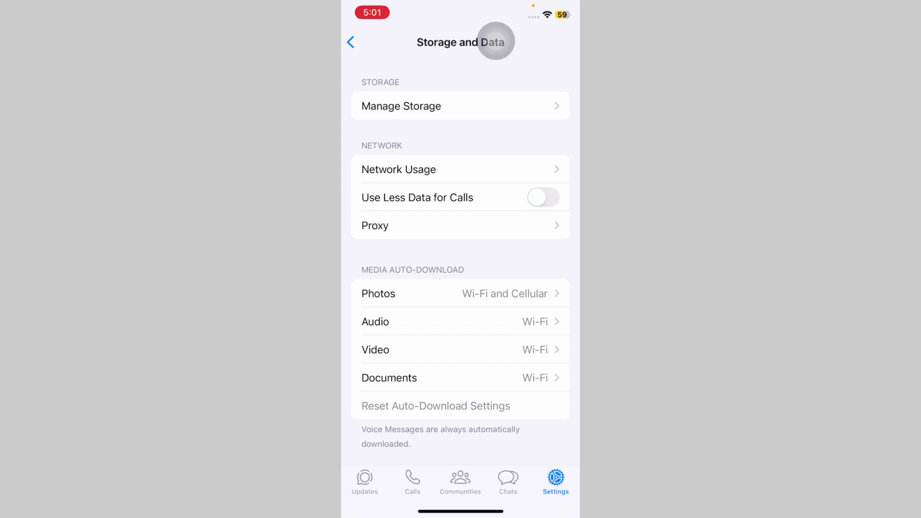
{"action": "left_click", "coordinate": [495, 41]}
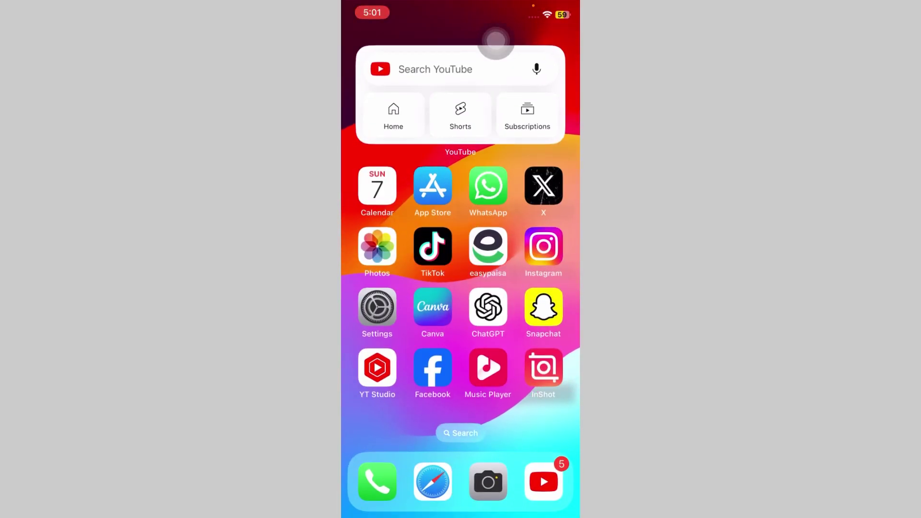